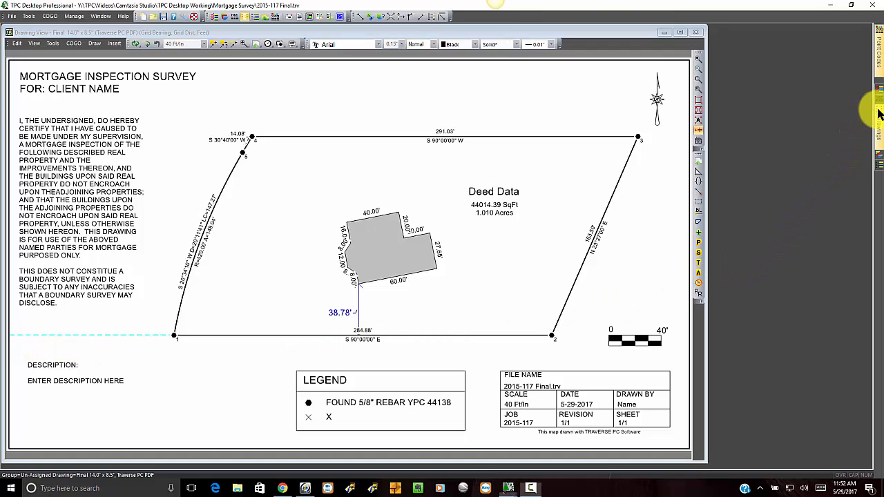
# - Open Drawing1, fit its whole contents on the sheet, and return to the Final drawing
pyautogui.moveTo(877, 109)
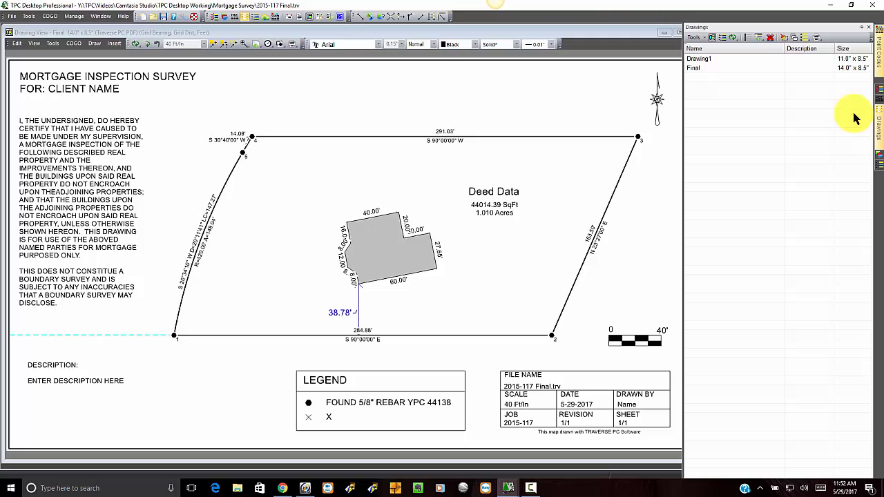
pyautogui.doubleClick(704, 59)
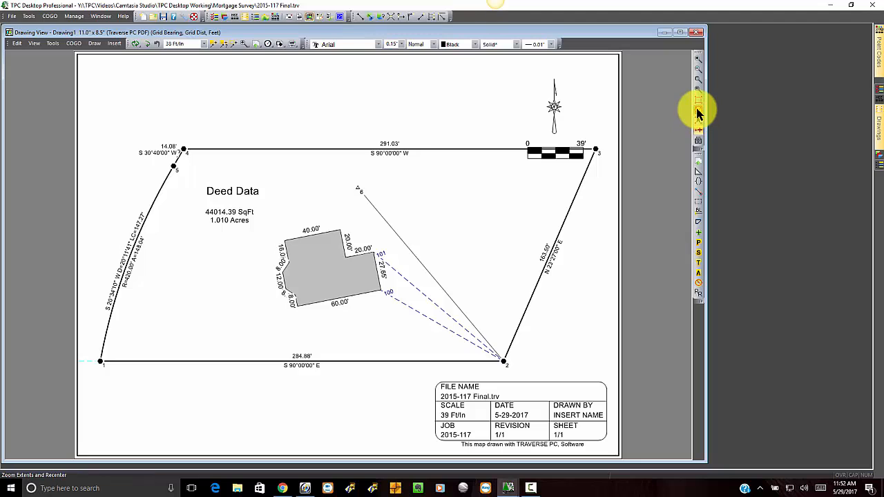
pyautogui.click(698, 121)
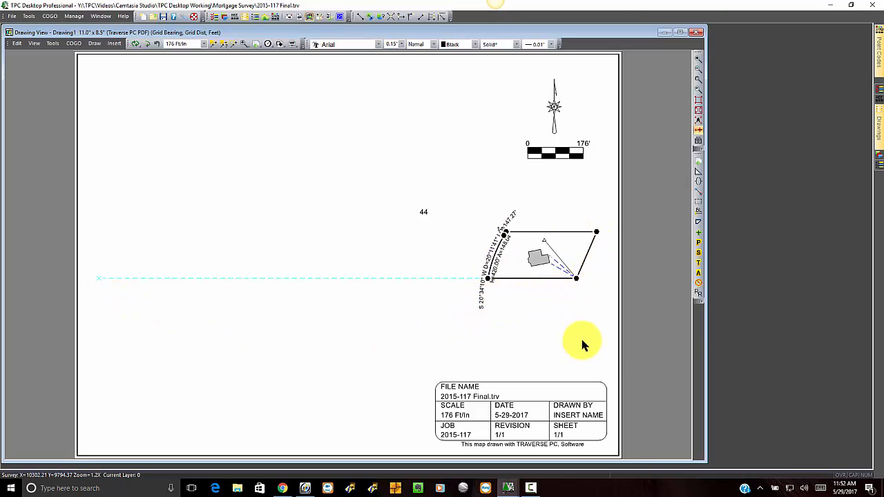
pyautogui.click(879, 138)
pyautogui.click(692, 67)
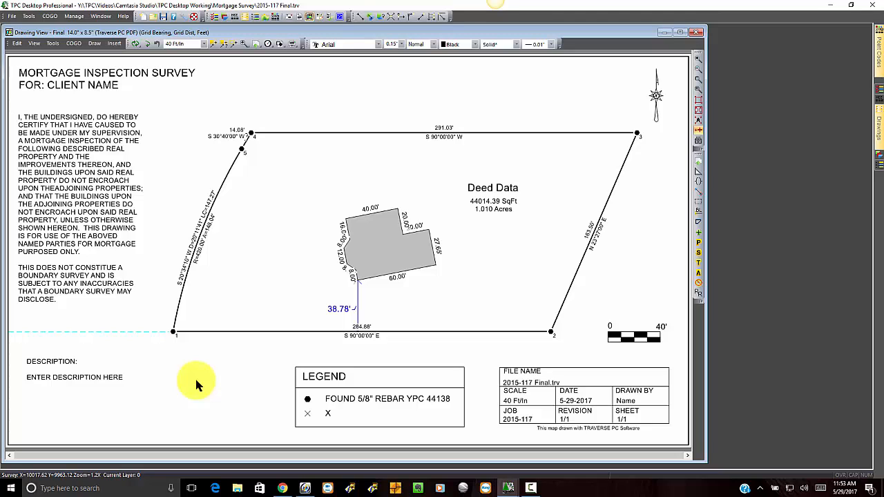
# - Check which layer is current in the Final drawing's layer list
pyautogui.rightClick(306, 94)
pyautogui.click(324, 107)
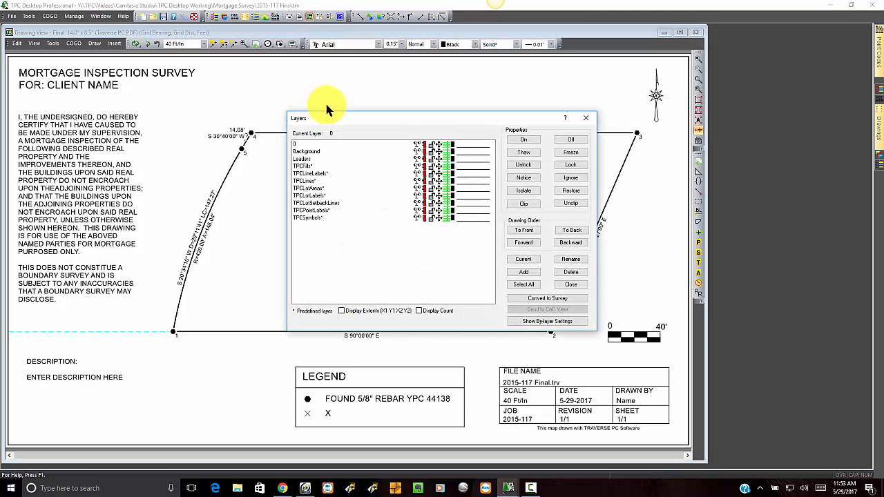
pyautogui.click(306, 145)
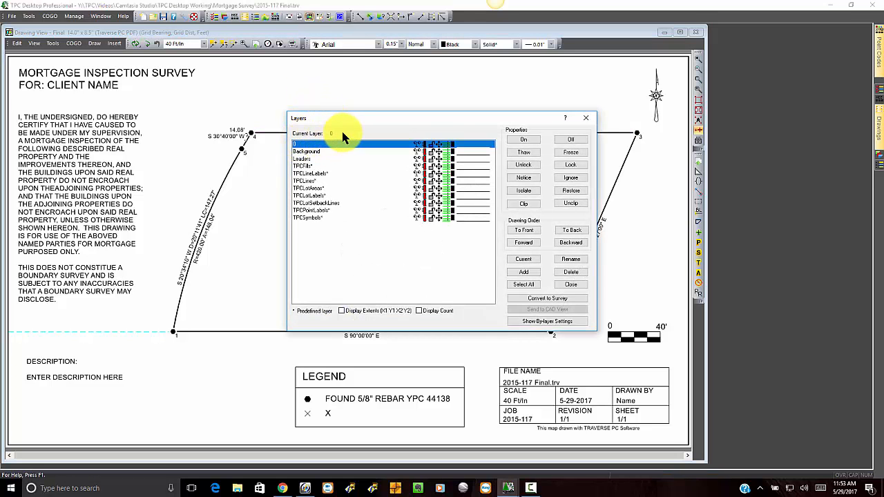
pyautogui.click(584, 119)
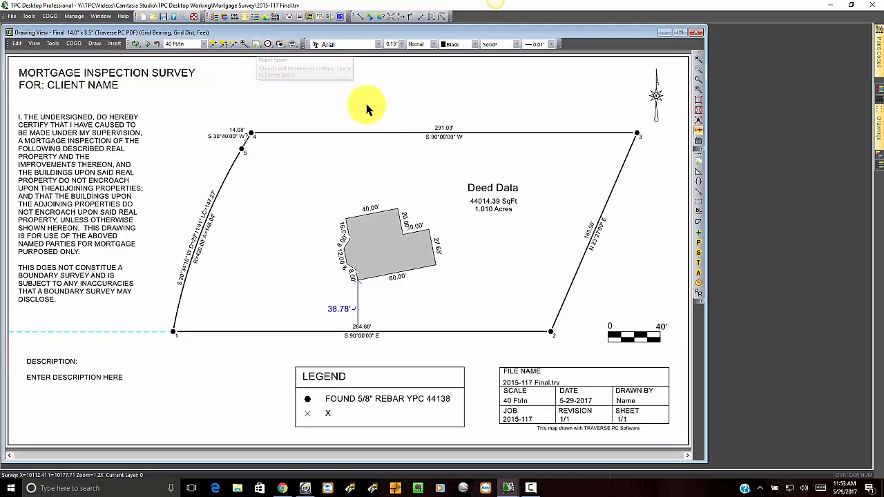
# - Draw a line about 88 ft long with the Scale Break line type from point 1 west along the cyan tie line
pyautogui.click(267, 45)
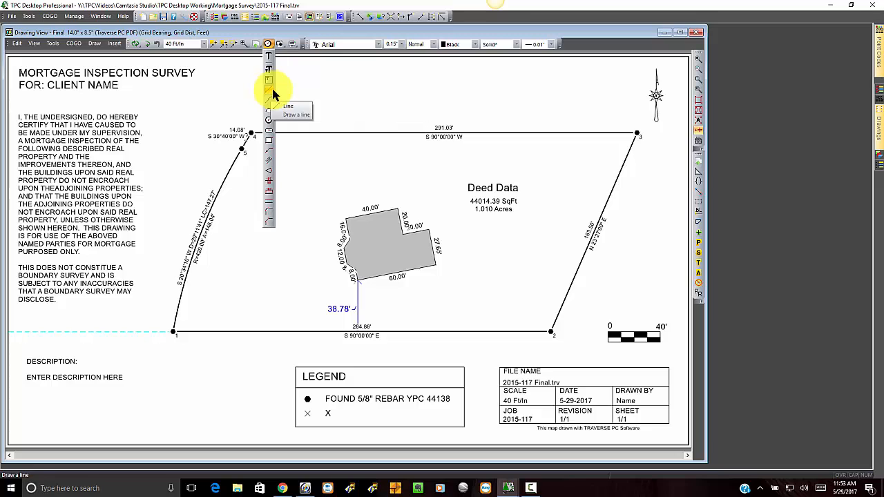
pyautogui.click(337, 85)
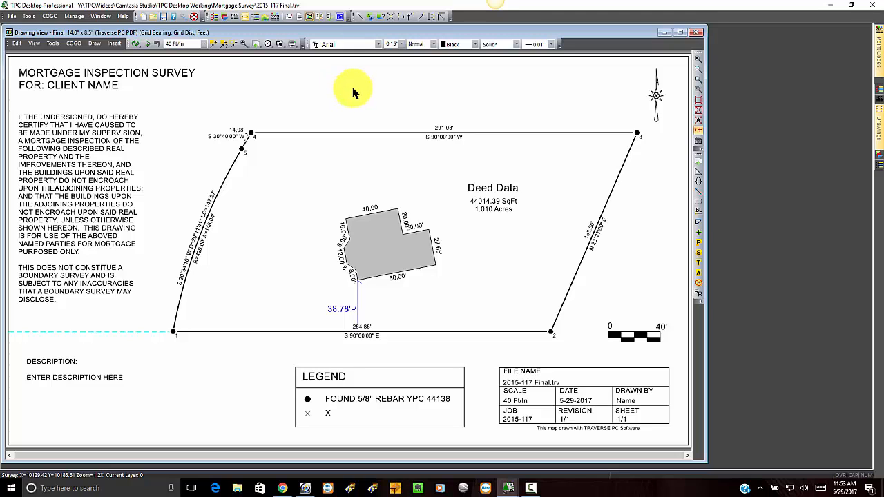
pyautogui.click(515, 45)
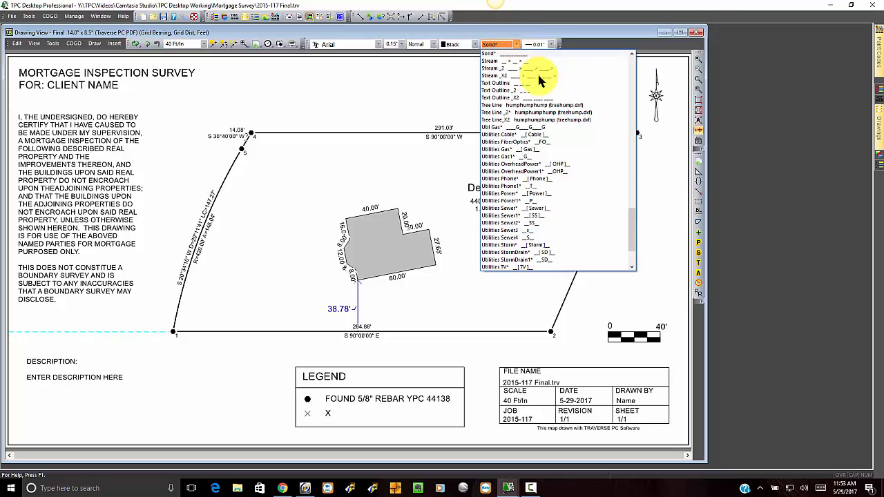
pyautogui.scroll(8, 631, 234)
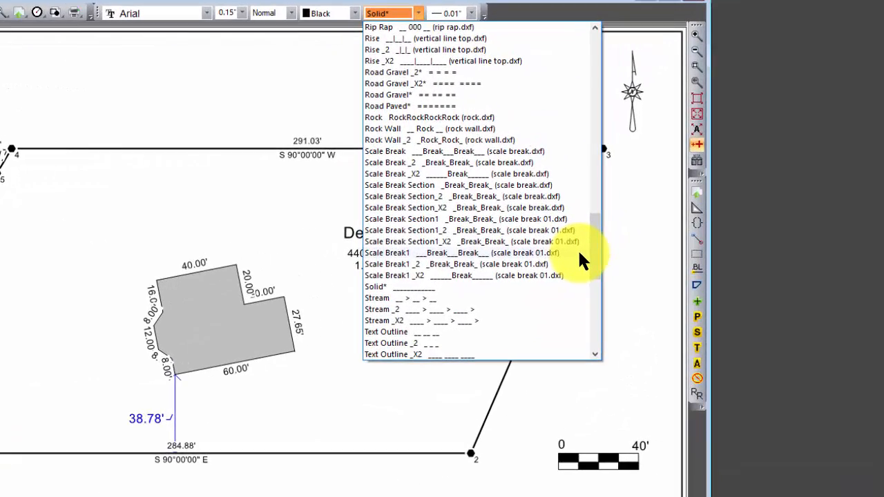
pyautogui.click(430, 161)
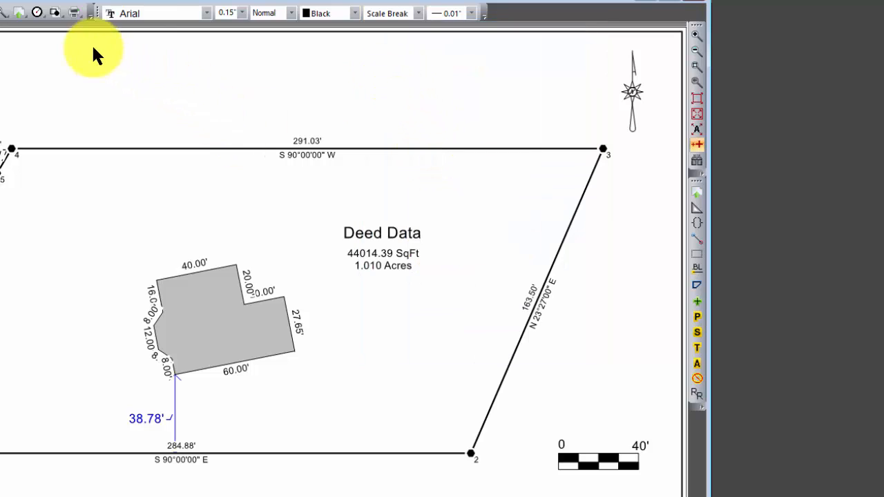
pyautogui.click(37, 12)
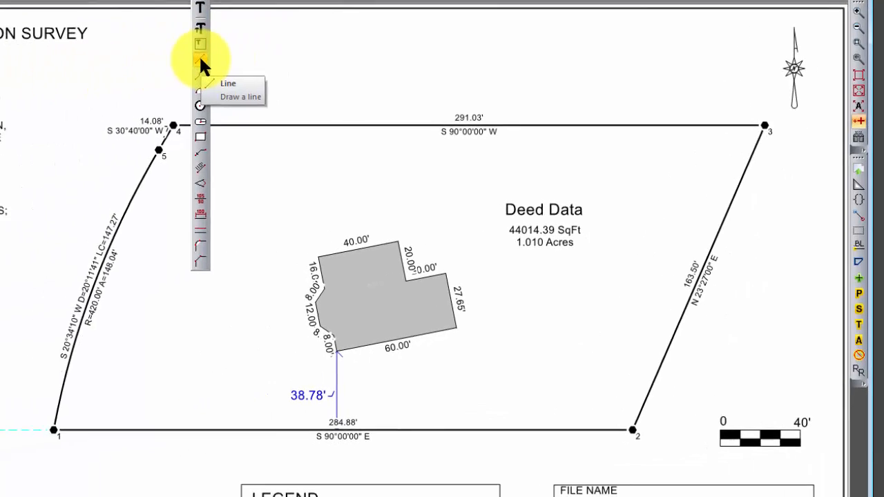
pyautogui.click(38, 83)
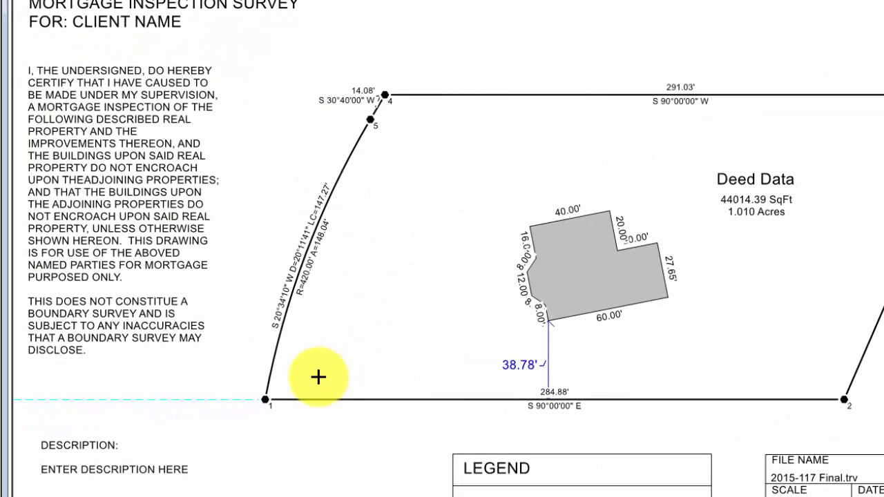
pyautogui.click(264, 399)
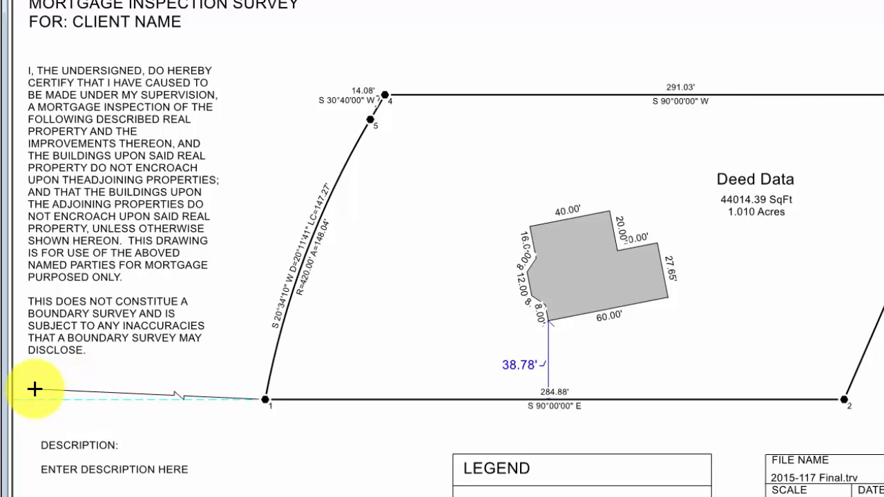
pyautogui.click(85, 399)
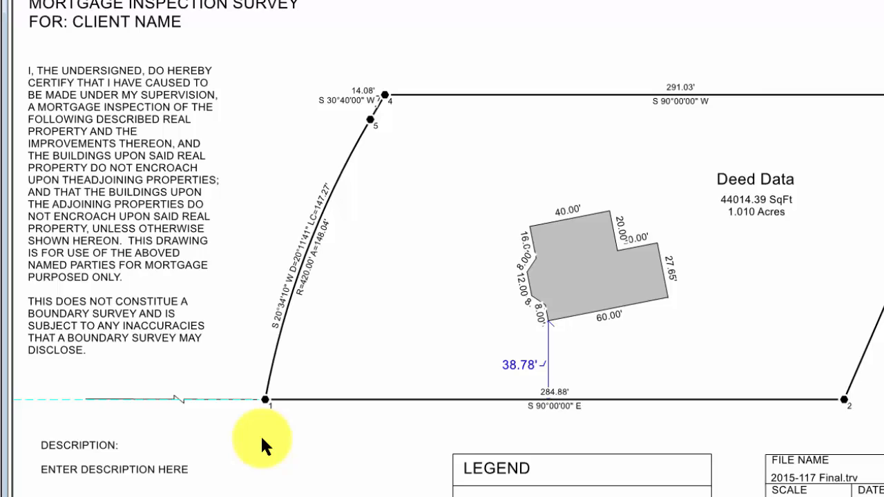
# - Set both the line type and the symbol of the Deed Data traverse's side shots to None
pyautogui.moveTo(309, 400)
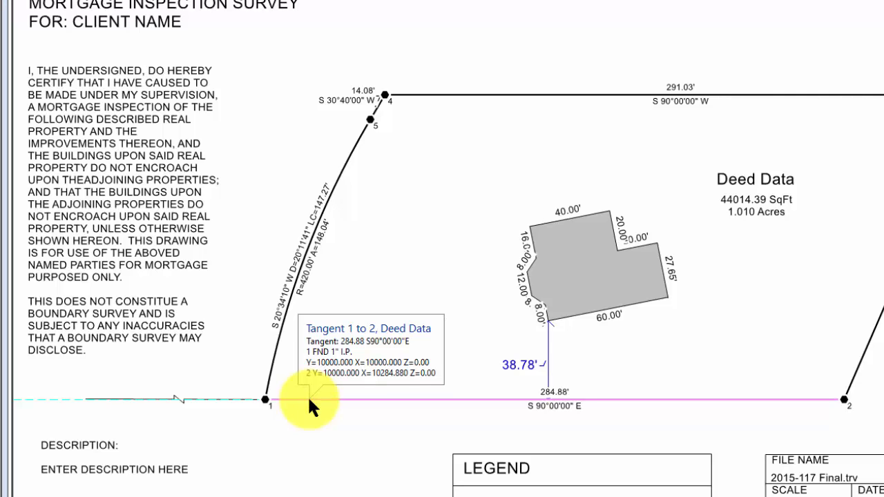
pyautogui.doubleClick(308, 399)
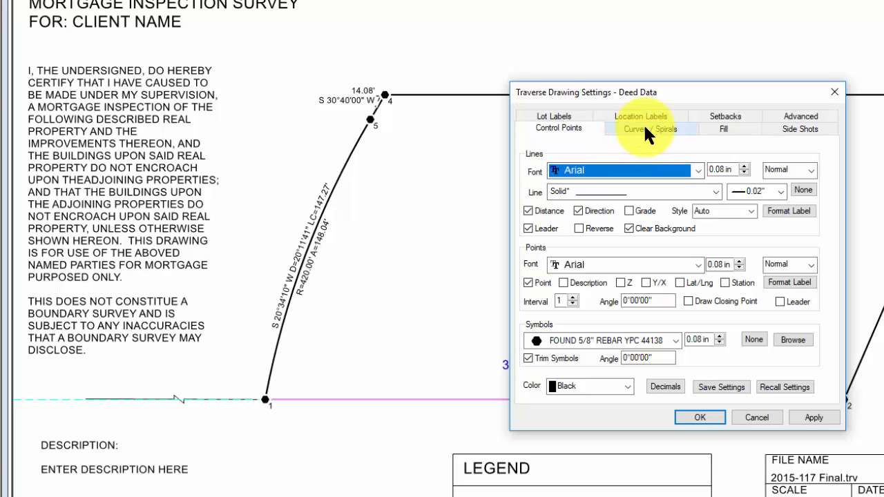
pyautogui.click(802, 126)
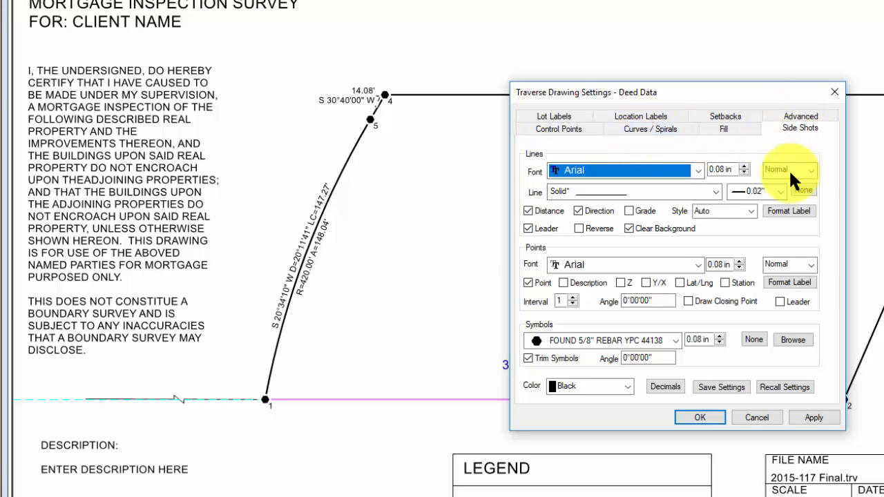
pyautogui.click(803, 189)
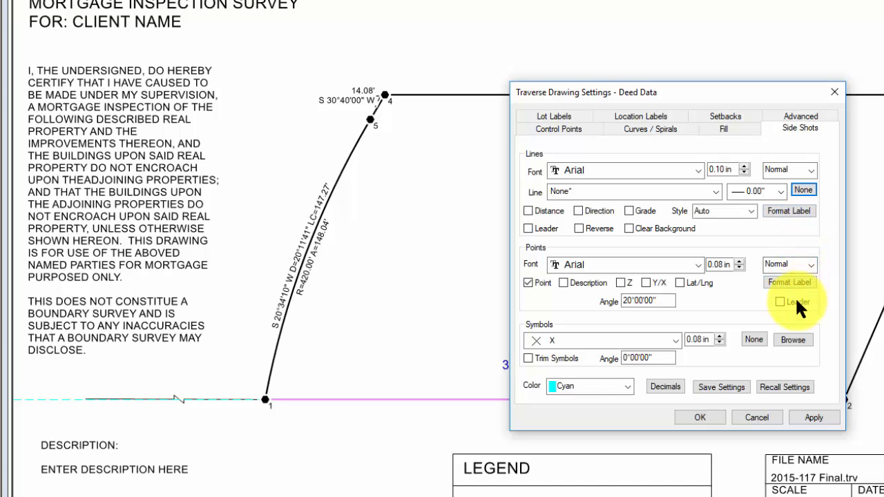
pyautogui.click(754, 339)
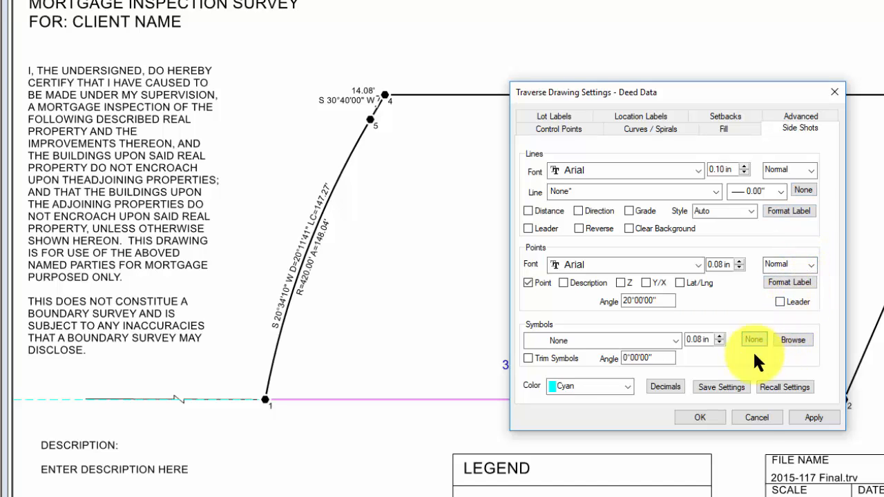
pyautogui.click(703, 417)
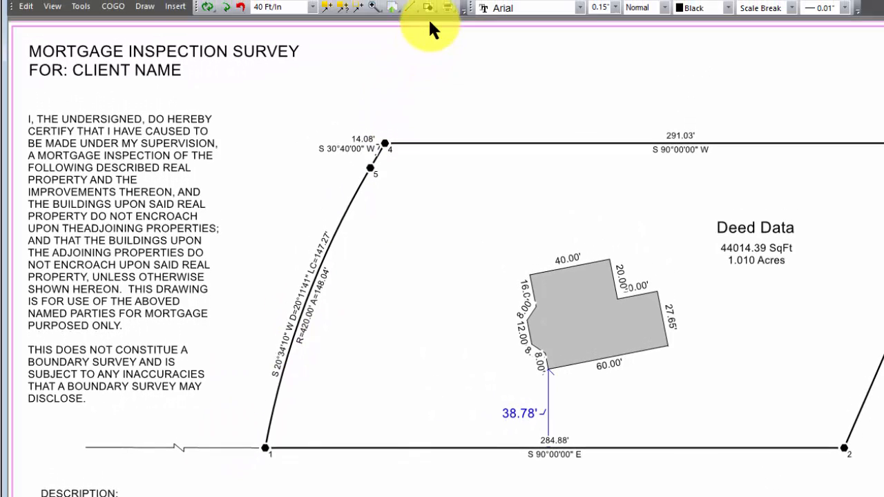
# - Insert the iron pipe.dxf block from the Point Symbols folder at the west end of the scale break line
pyautogui.click(428, 7)
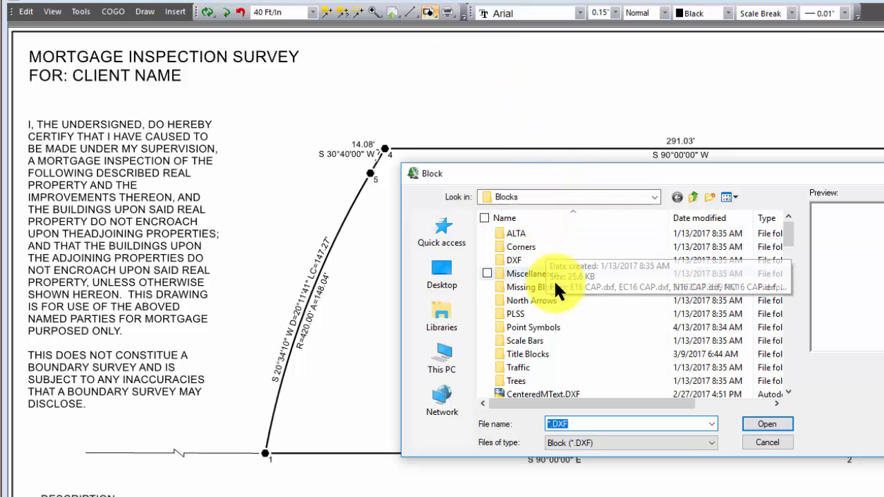
pyautogui.click(540, 328)
pyautogui.doubleClick(539, 324)
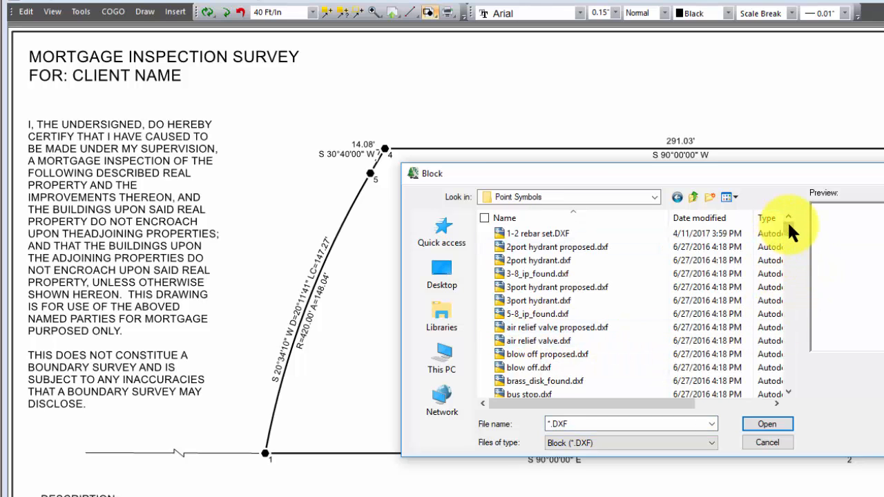
pyautogui.moveTo(788, 227); pyautogui.dragTo(790, 274)
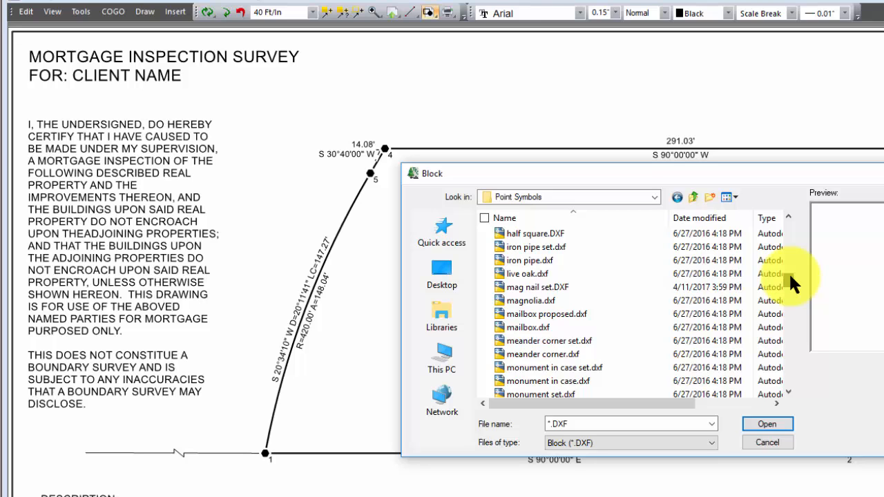
pyautogui.moveTo(789, 272)
pyautogui.mouseDown()
pyautogui.moveTo(783, 245)
pyautogui.moveTo(783, 273)
pyautogui.mouseUp()
pyautogui.click(526, 301)
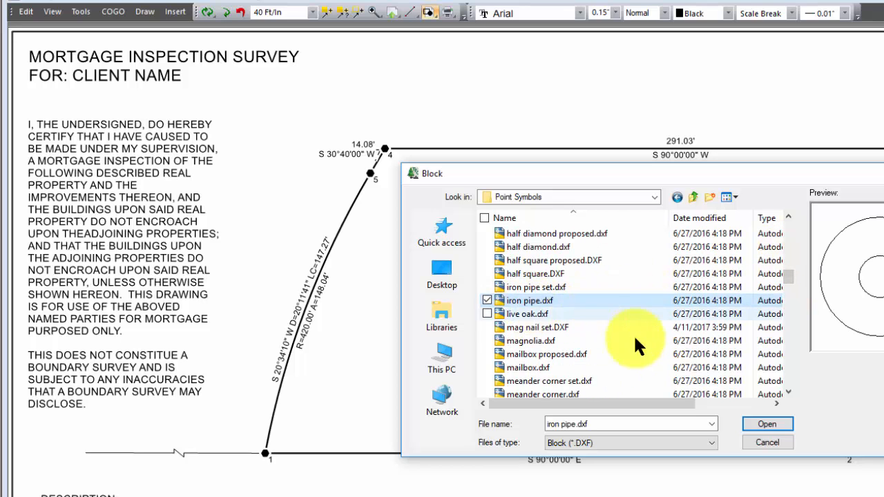
pyautogui.click(781, 425)
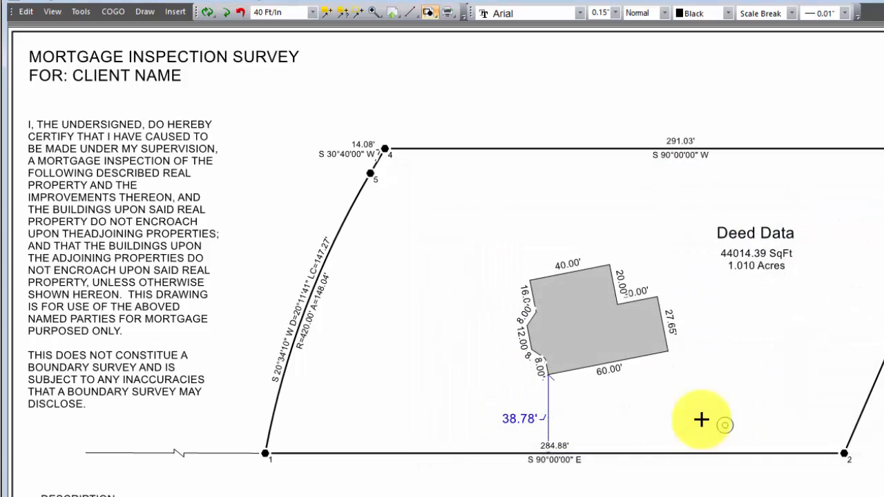
pyautogui.click(93, 453)
pyautogui.click(86, 453)
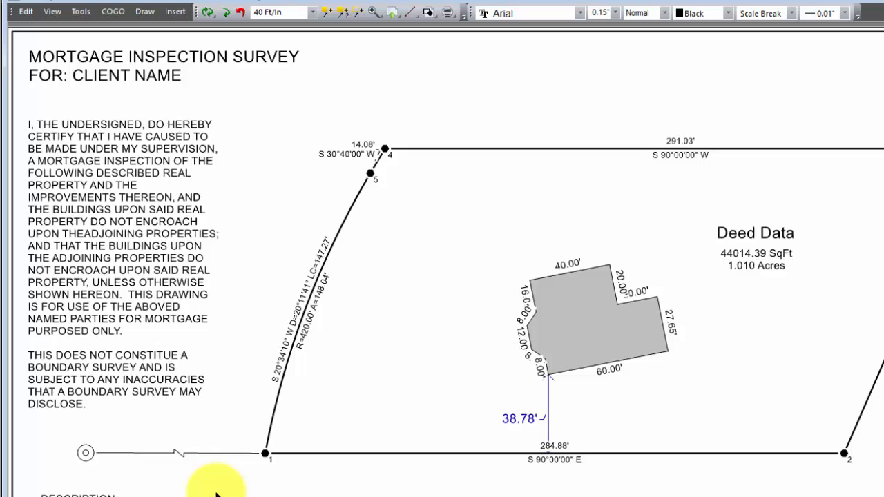
# - Label the scale break line with its bearing and distance
pyautogui.rightClick(145, 454)
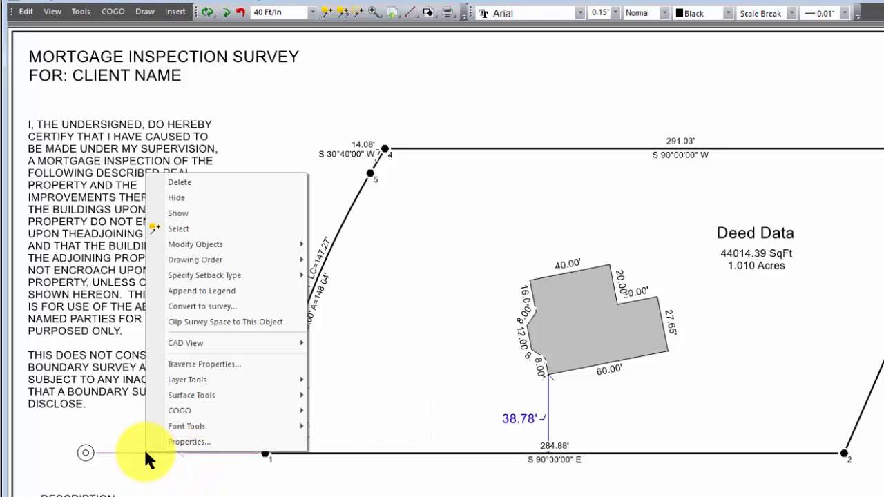
pyautogui.moveTo(194, 247)
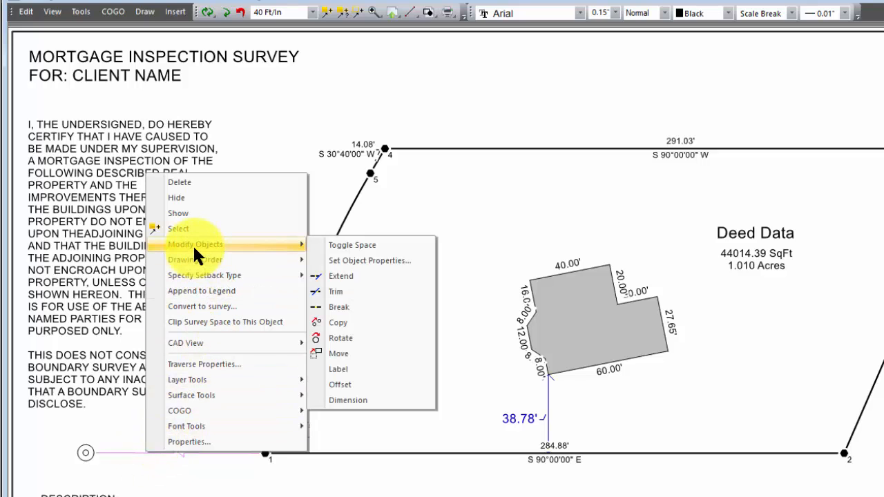
pyautogui.click(343, 367)
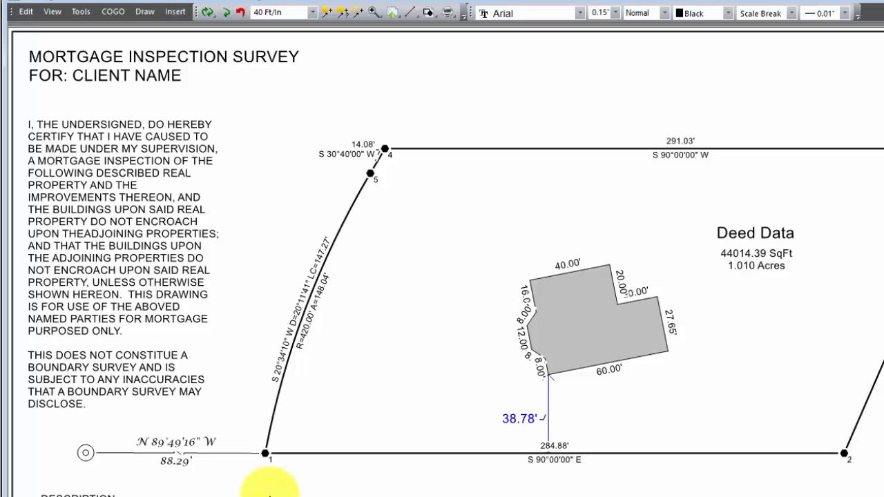
# - Change the scale break line's distance label to 1350' and move both its labels west, clear of the break symbol
pyautogui.moveTo(170, 442)
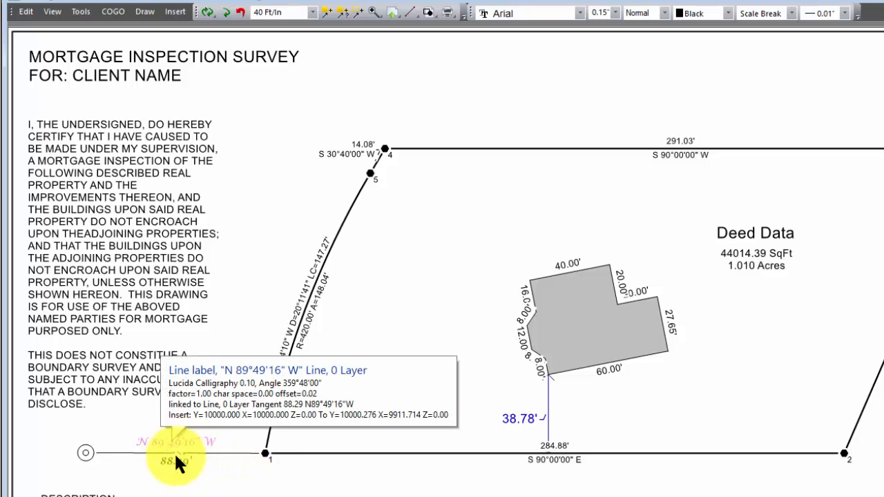
pyautogui.rightClick(175, 459)
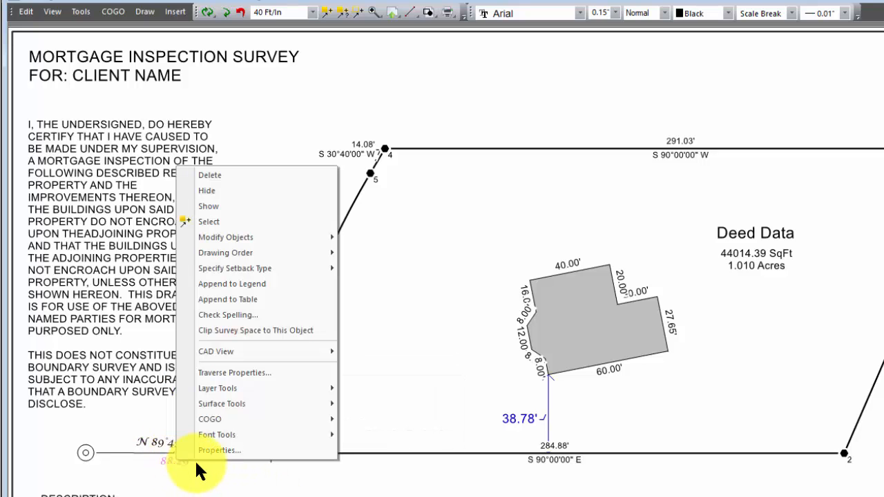
pyautogui.click(211, 448)
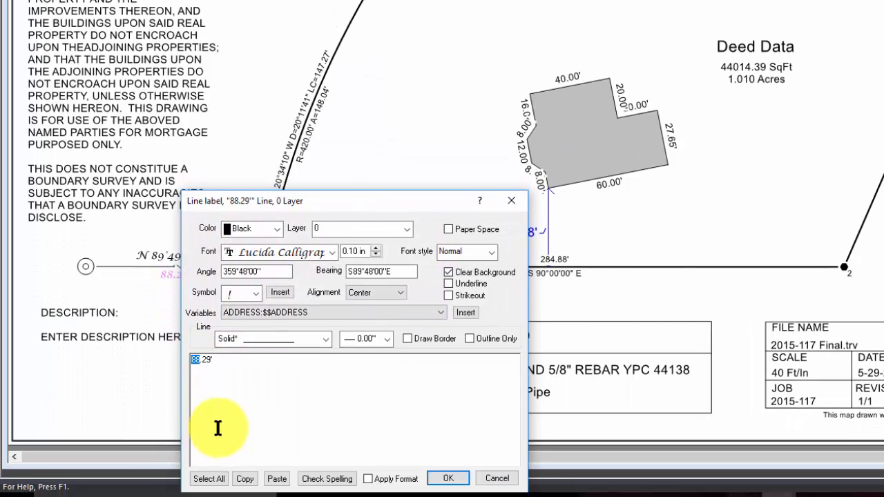
pyautogui.write('1350')
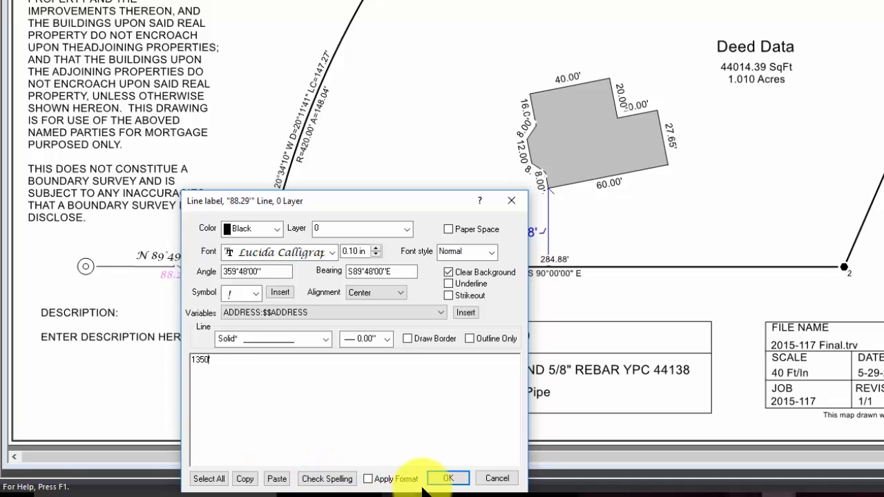
pyautogui.click(443, 477)
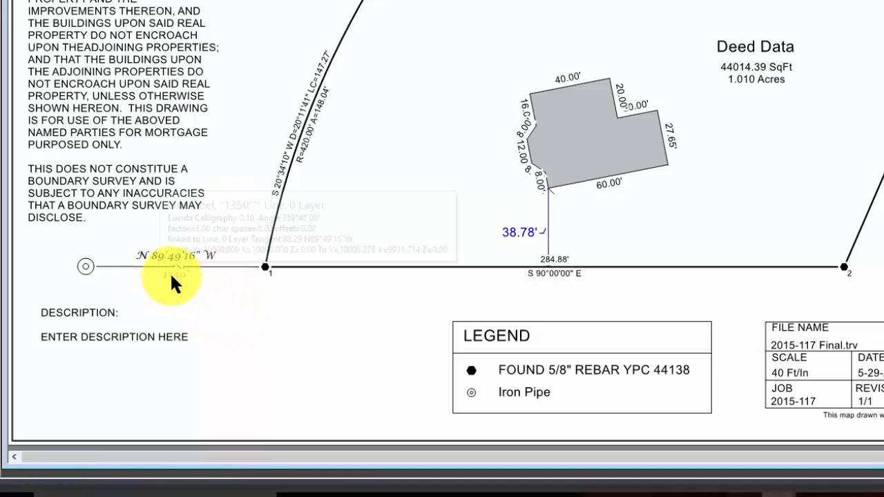
pyautogui.moveTo(167, 277); pyautogui.dragTo(137, 276)
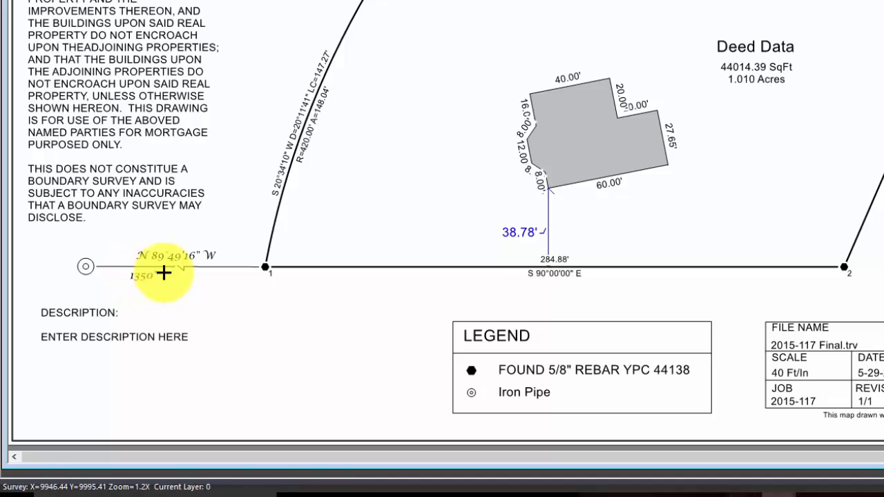
pyautogui.moveTo(167, 257); pyautogui.dragTo(140, 258)
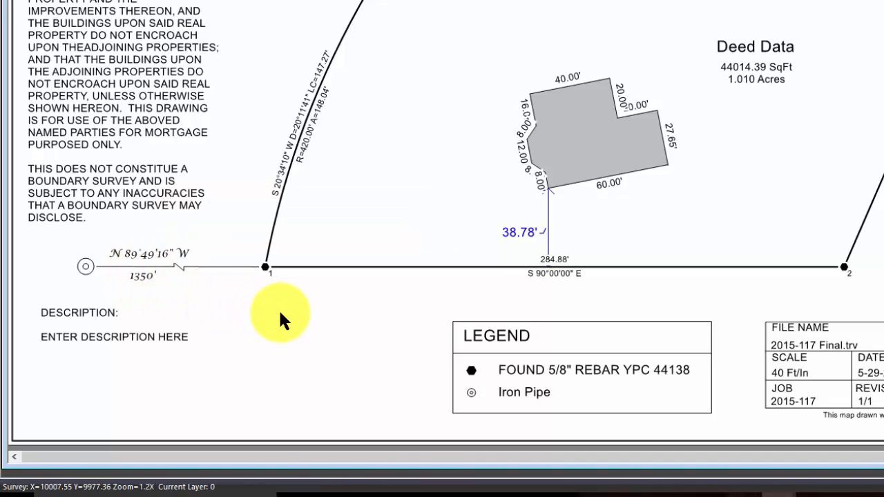